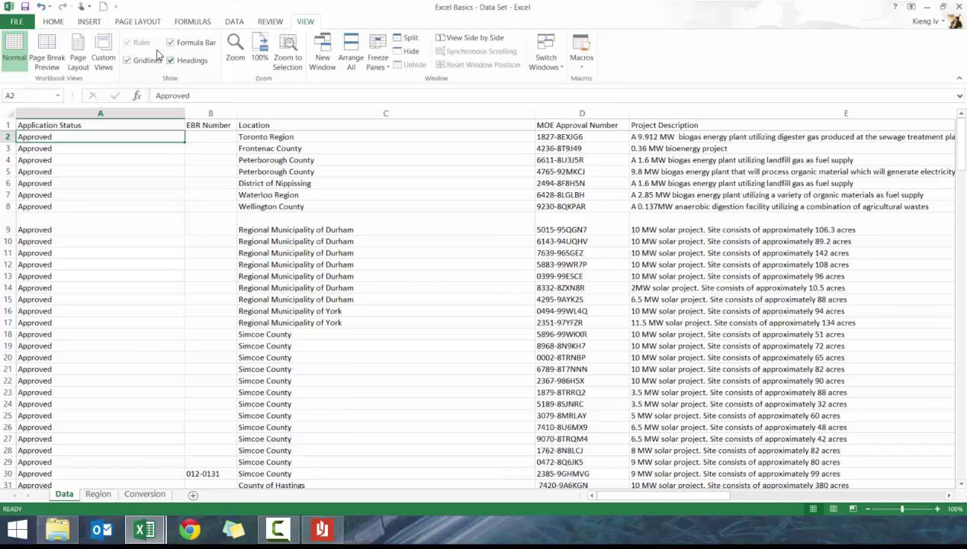
# Create a PivotTable on a new worksheet from the Data sheet range A1:L185
pyautogui.click(89, 23)
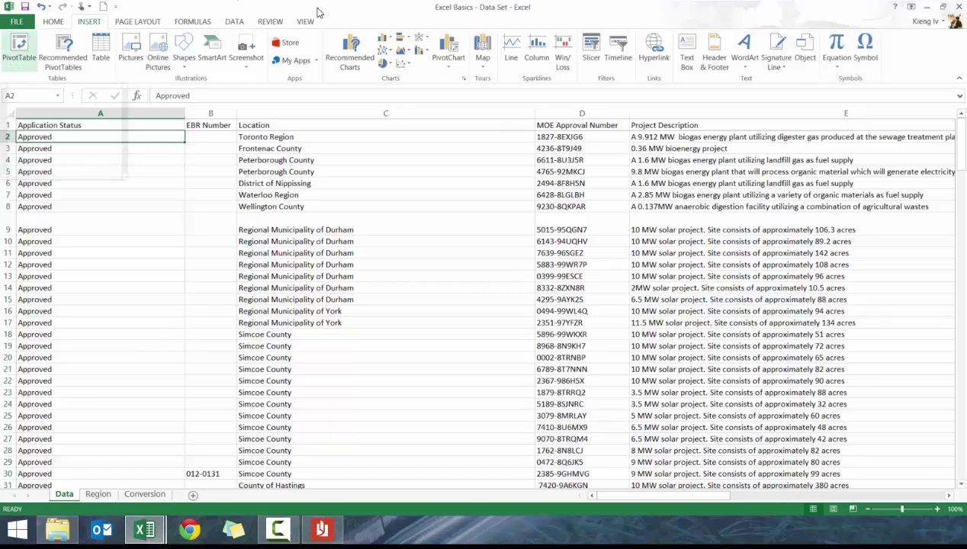
pyautogui.click(19, 47)
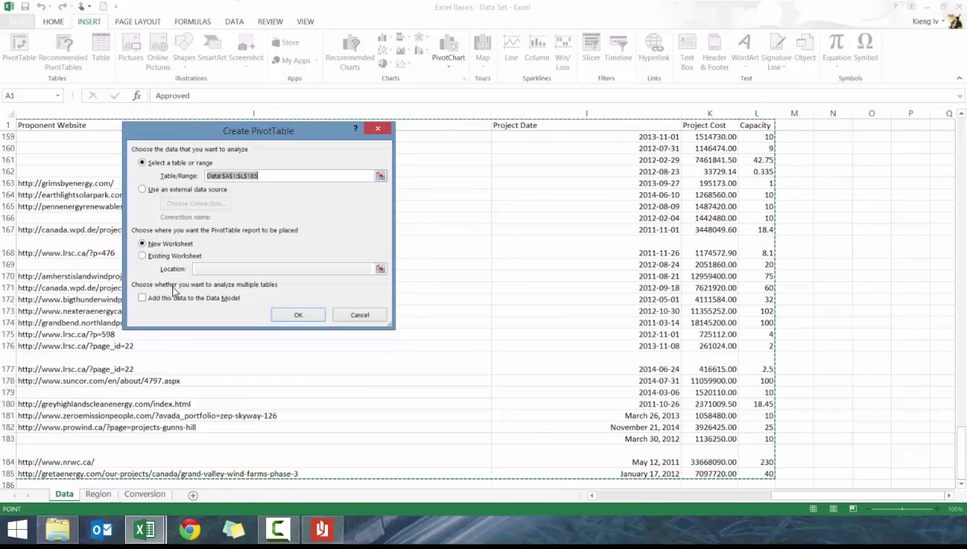
pyautogui.click(296, 318)
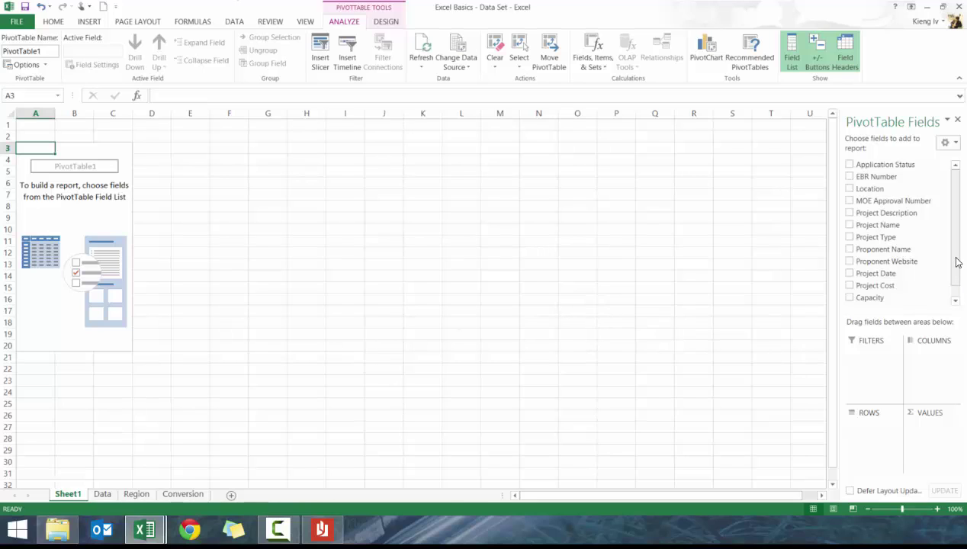
pyautogui.moveTo(958, 265); pyautogui.dragTo(948, 246)
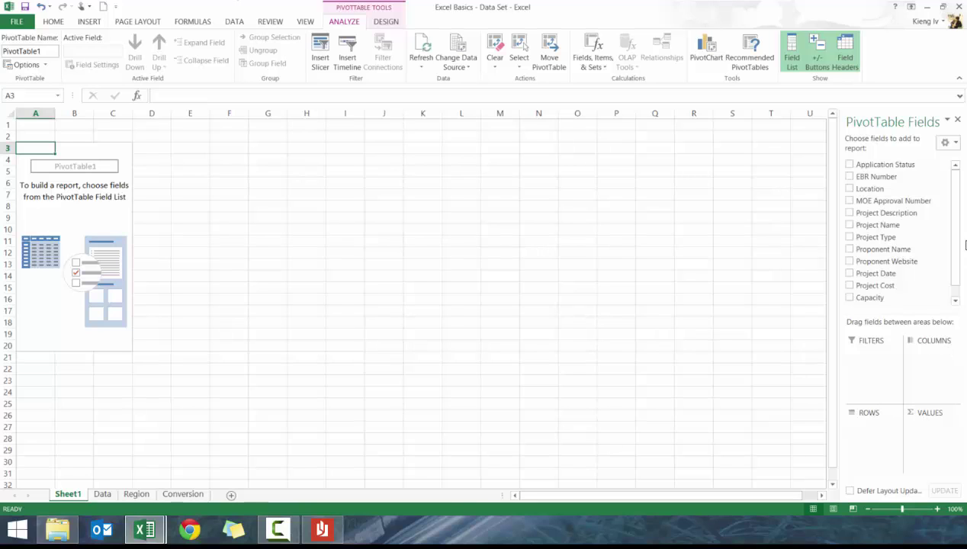
# Add Application Status as the PivotTable's row field and the sum of Capacity as its values
pyautogui.moveTo(907, 169); pyautogui.dragTo(887, 435)
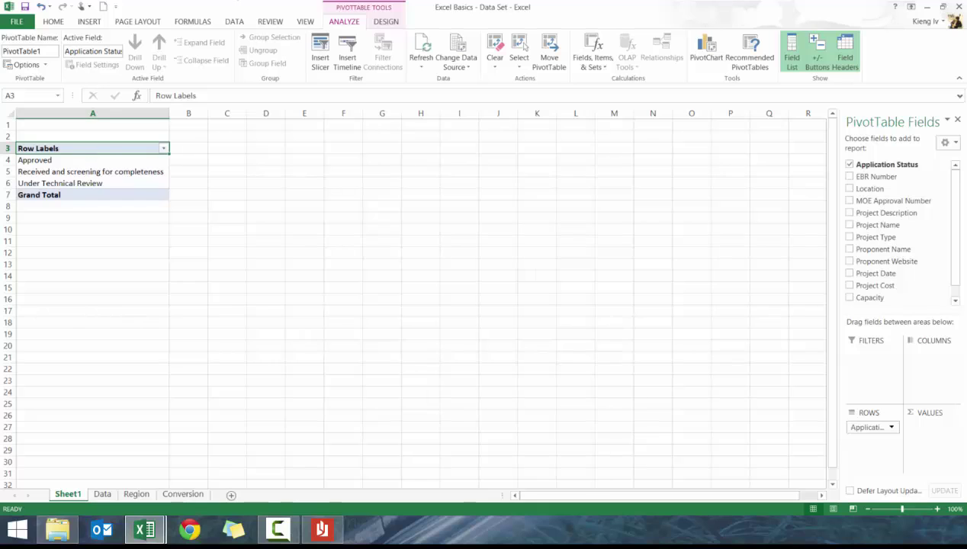
pyautogui.moveTo(865, 298); pyautogui.dragTo(930, 462)
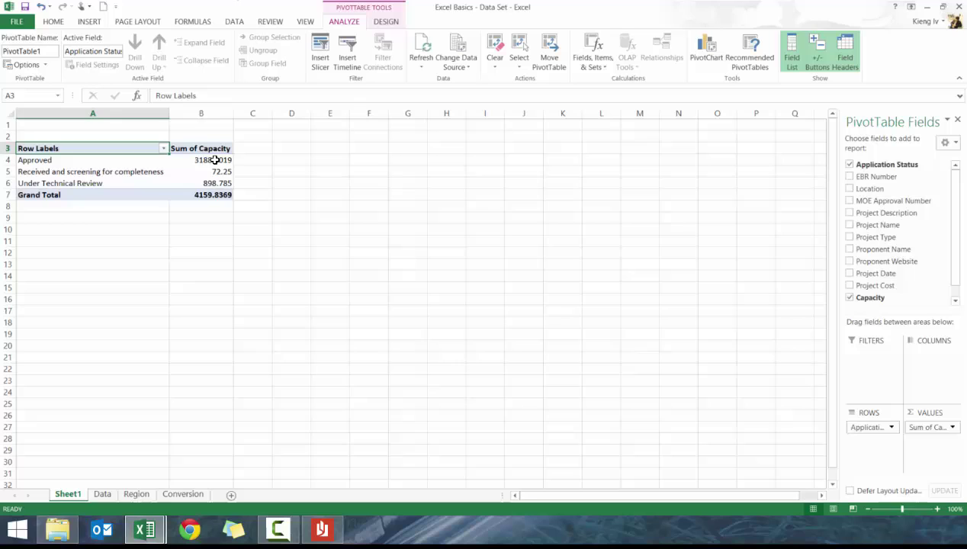
pyautogui.moveTo(215, 160); pyautogui.dragTo(211, 183)
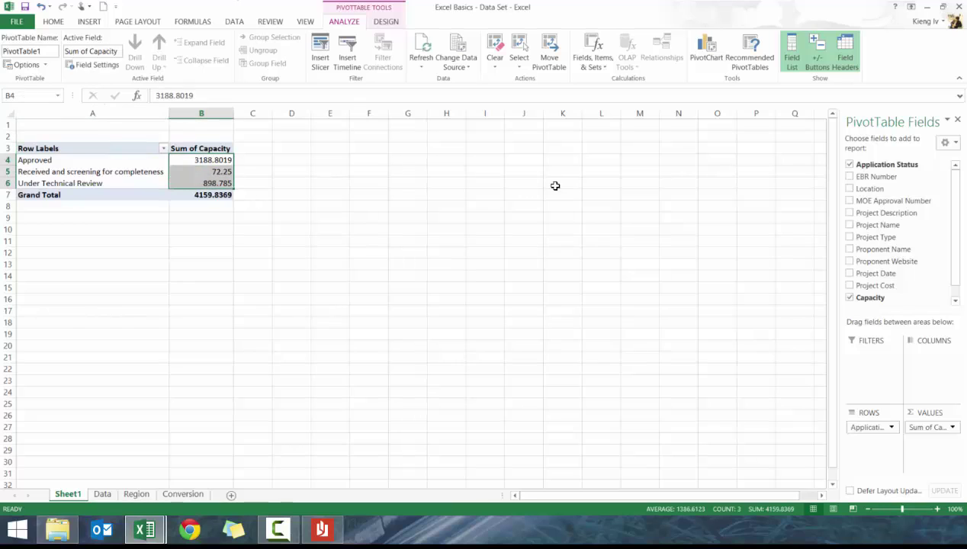
pyautogui.click(204, 162)
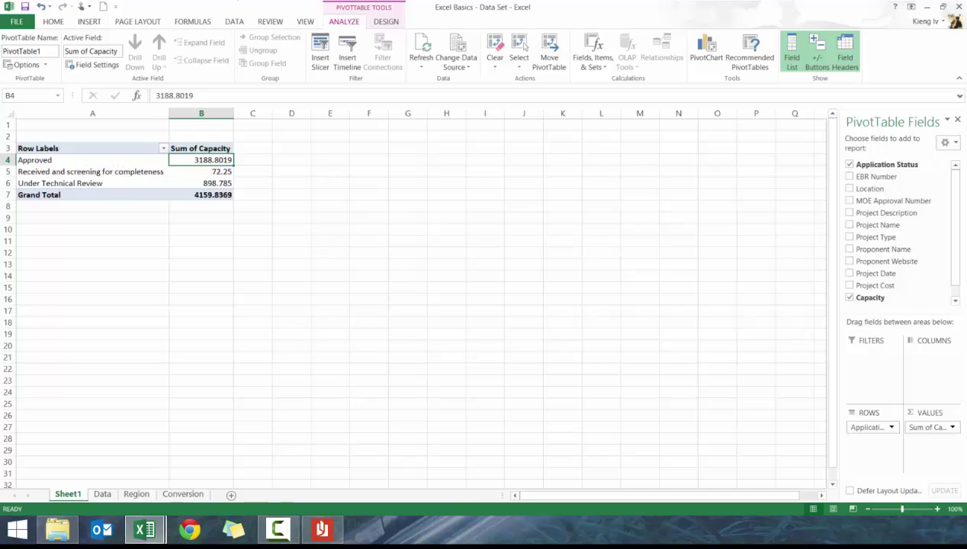
# Change the Capacity value field to summarize by Average
pyautogui.click(945, 426)
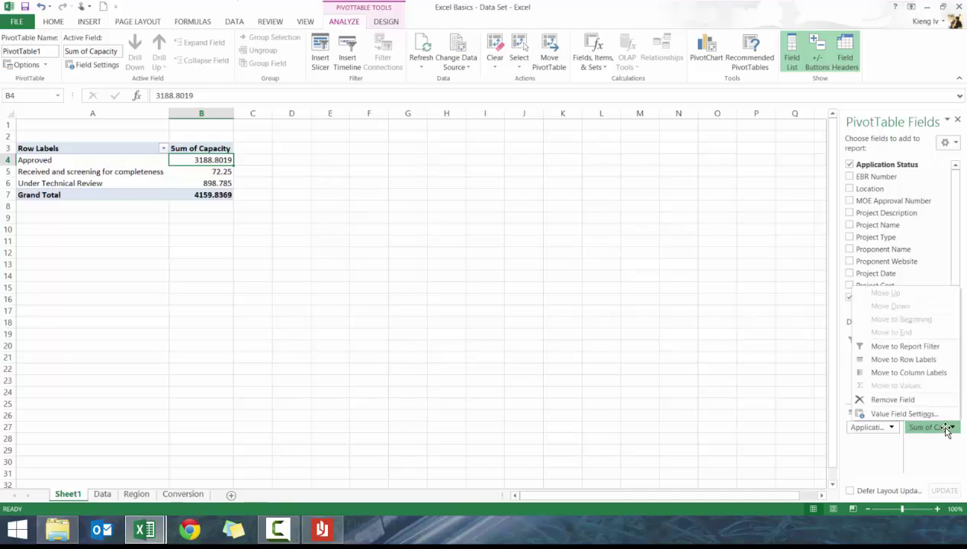
pyautogui.click(926, 411)
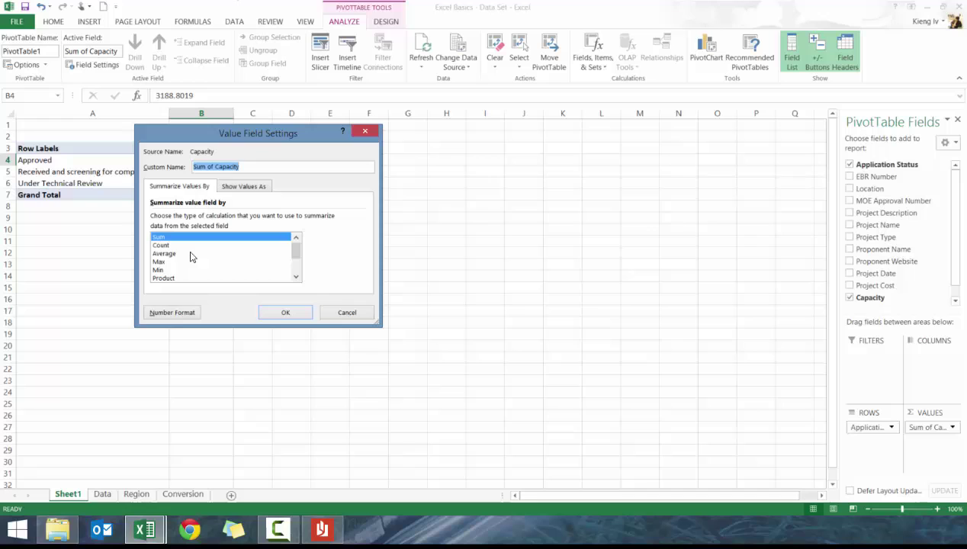
pyautogui.click(191, 254)
pyautogui.click(281, 313)
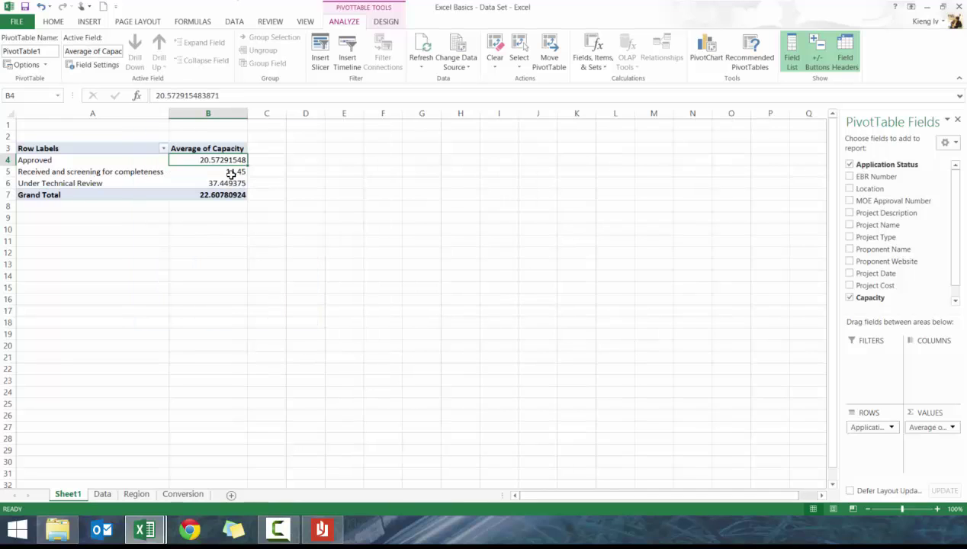
# Change the Capacity value field to summarize by Max
pyautogui.click(946, 427)
pyautogui.click(911, 414)
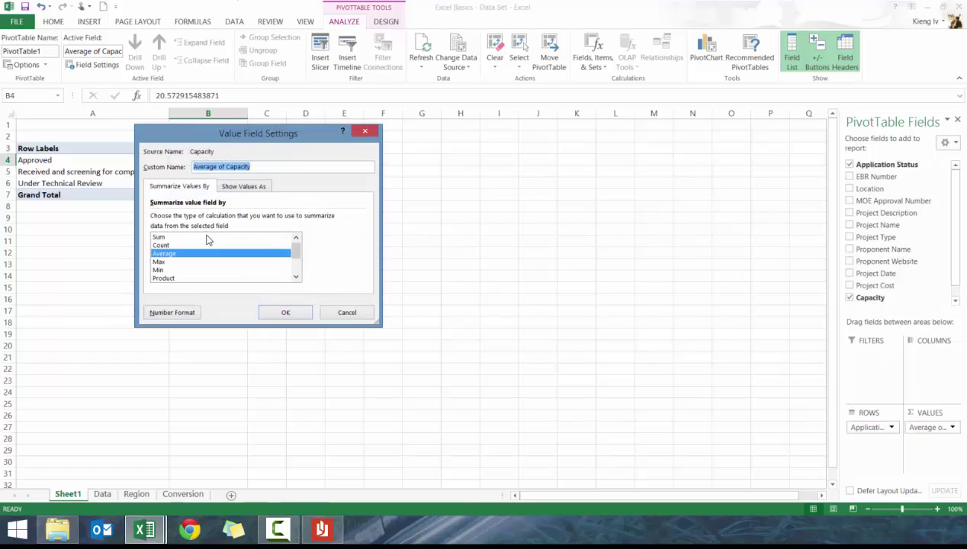
pyautogui.click(188, 261)
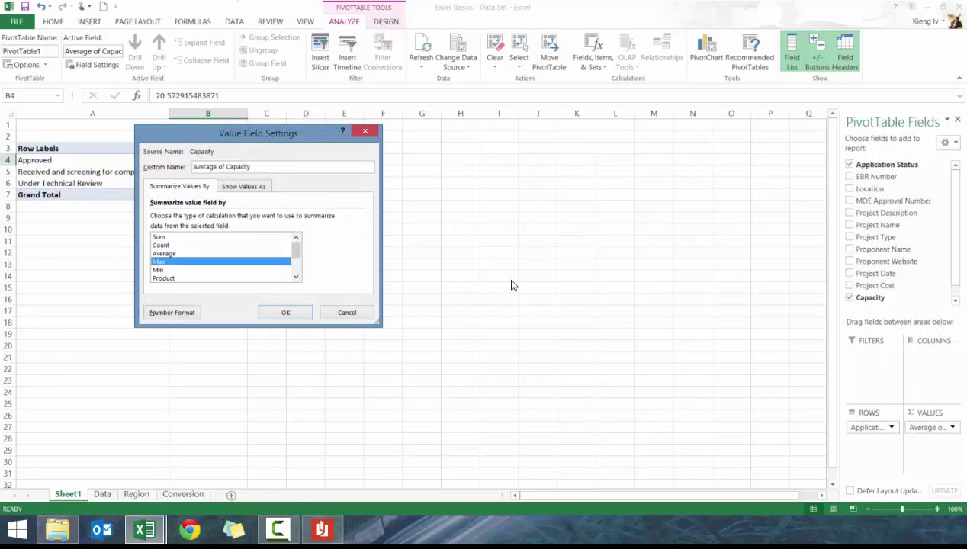
pyautogui.click(269, 313)
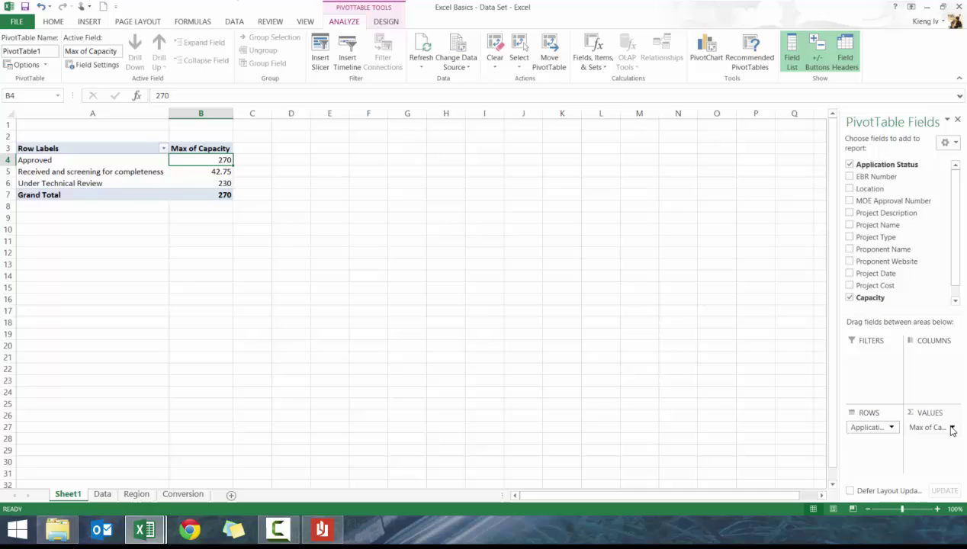
pyautogui.click(950, 427)
pyautogui.click(326, 289)
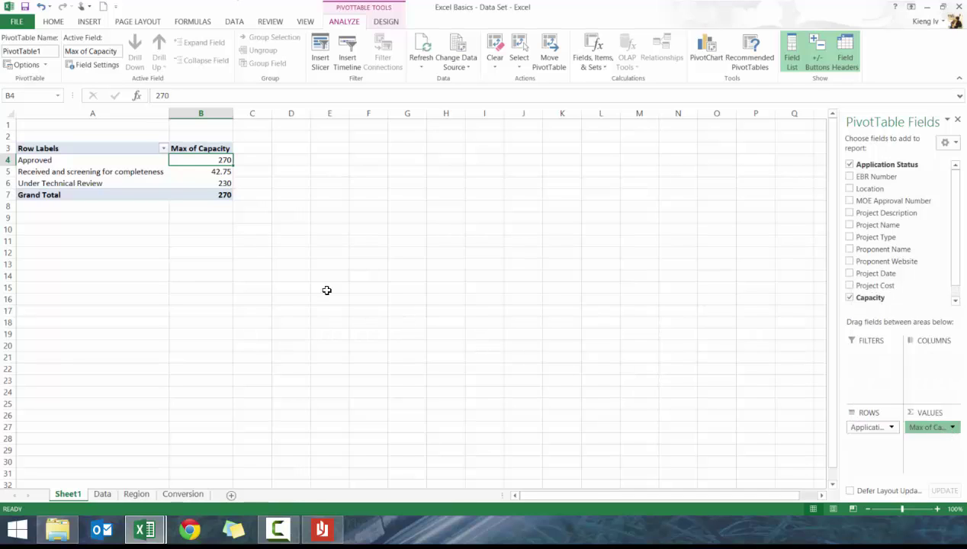
pyautogui.moveTo(408, 311); pyautogui.dragTo(368, 311)
pyautogui.click(214, 172)
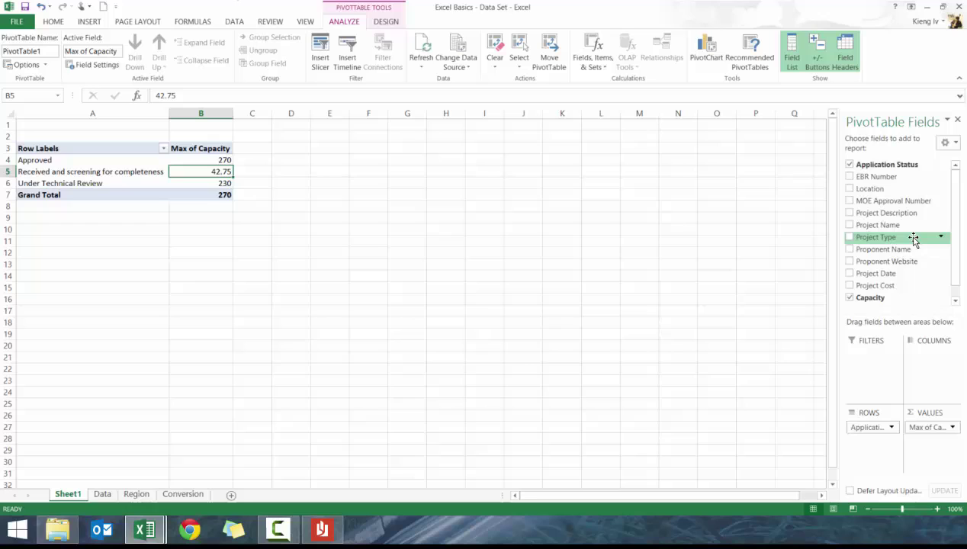
# Break the capacity values down by project type by adding Project Type as the column field
pyautogui.moveTo(913, 240); pyautogui.dragTo(932, 378)
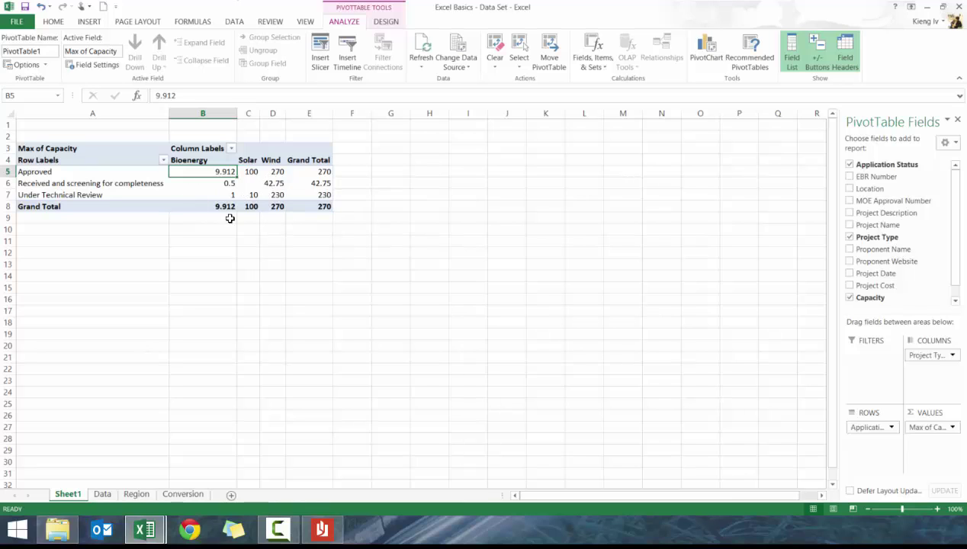
pyautogui.moveTo(202, 152); pyautogui.dragTo(134, 208)
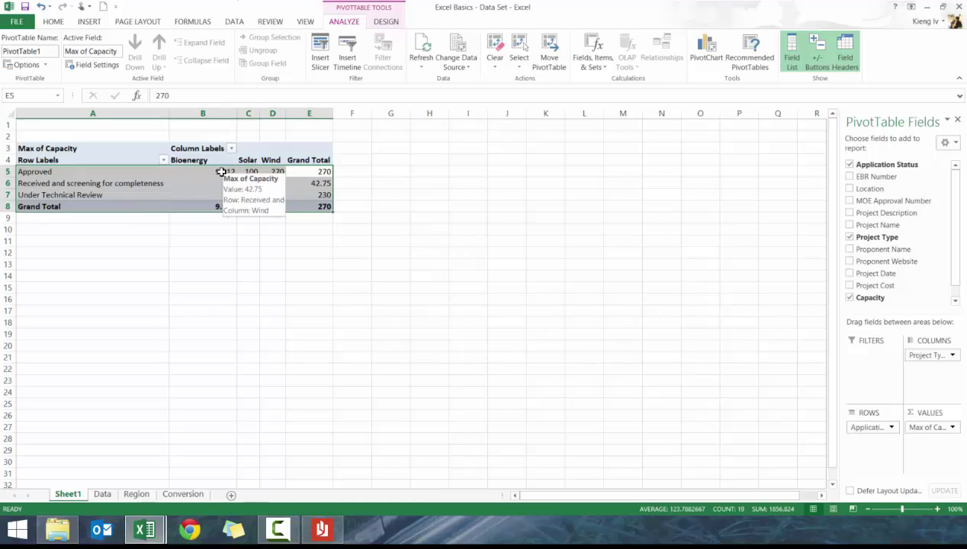
pyautogui.click(318, 174)
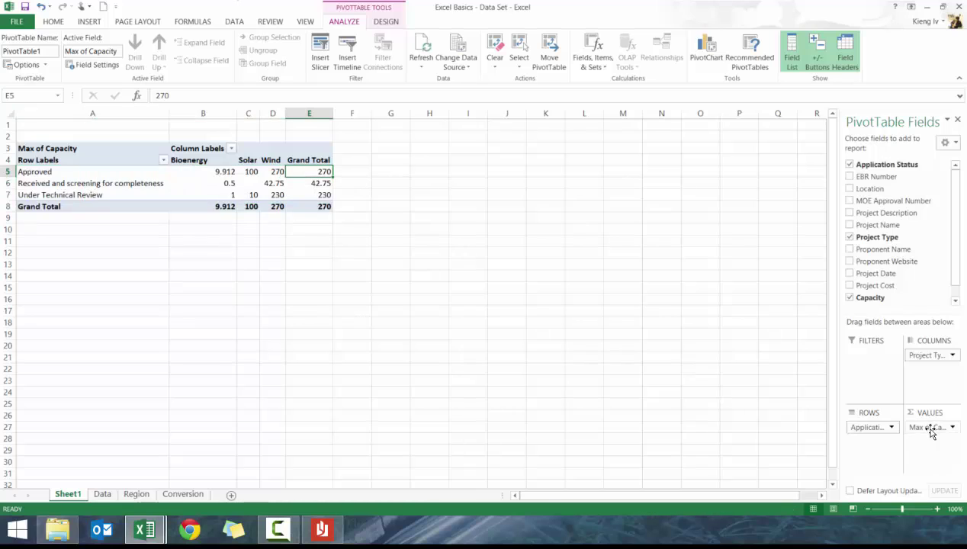
# Clear the PivotTable layout by removing the Capacity, Project Type and Application Status fields
pyautogui.moveTo(927, 428); pyautogui.dragTo(758, 307)
pyautogui.moveTo(917, 353); pyautogui.dragTo(793, 299)
pyautogui.moveTo(873, 428); pyautogui.dragTo(873, 279)
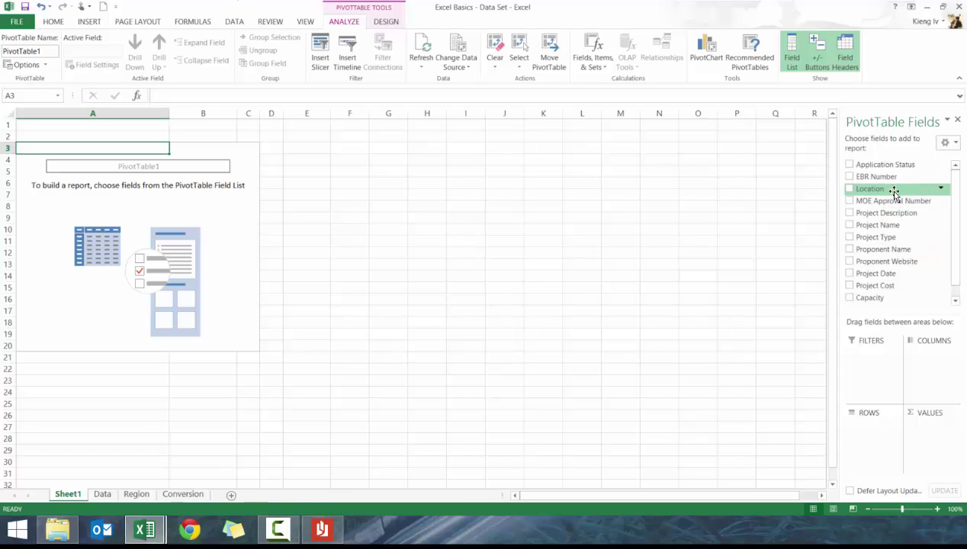
# Add Location as the PivotTable's row field, and try EBR Number in the values before removing it
pyautogui.moveTo(892, 190); pyautogui.dragTo(861, 445)
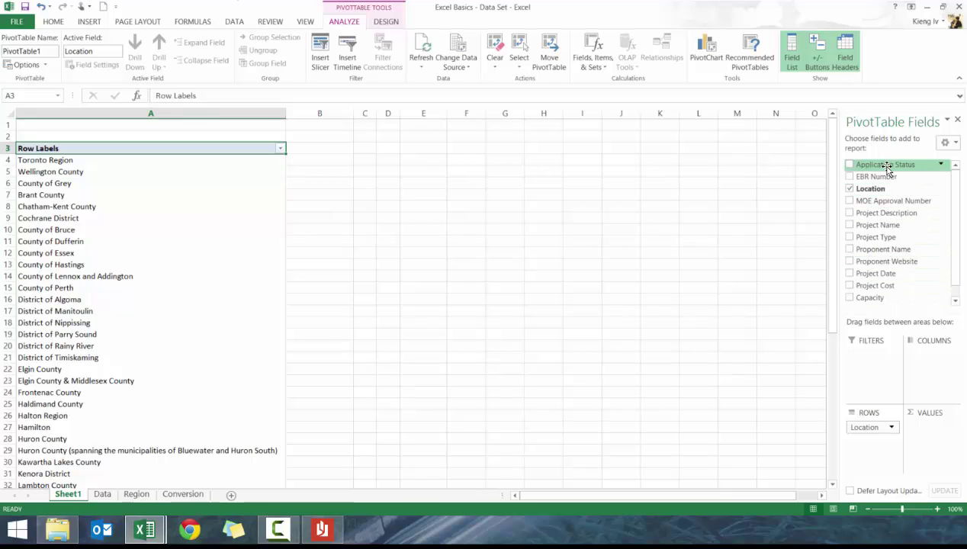
pyautogui.moveTo(887, 168)
pyautogui.mouseDown()
pyautogui.moveTo(923, 233)
pyautogui.moveTo(880, 164)
pyautogui.mouseUp()
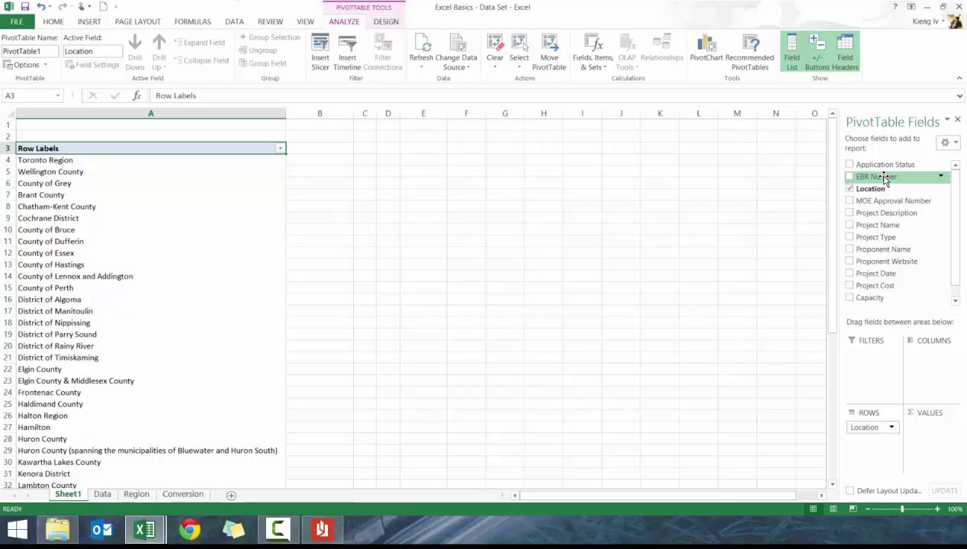
pyautogui.moveTo(884, 180); pyautogui.dragTo(930, 431)
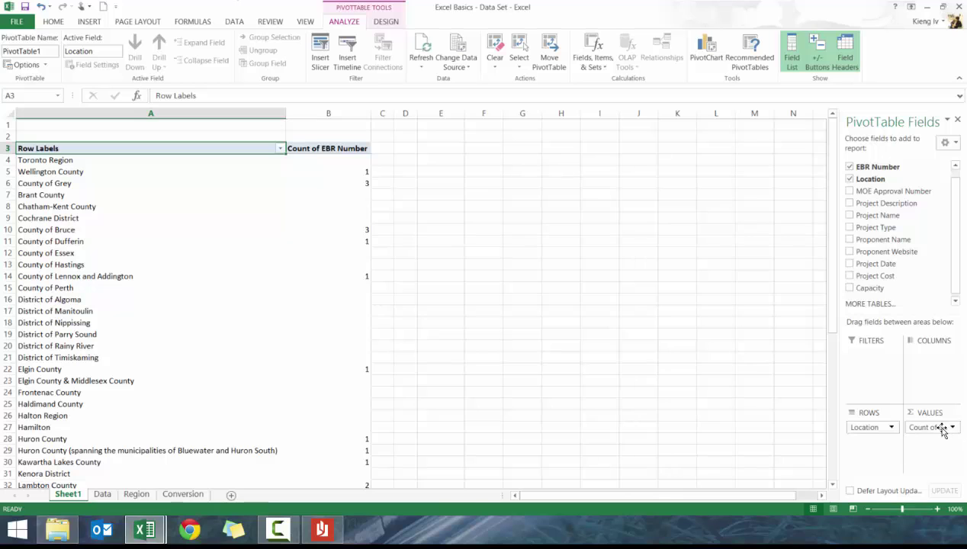
pyautogui.moveTo(933, 433); pyautogui.dragTo(932, 190)
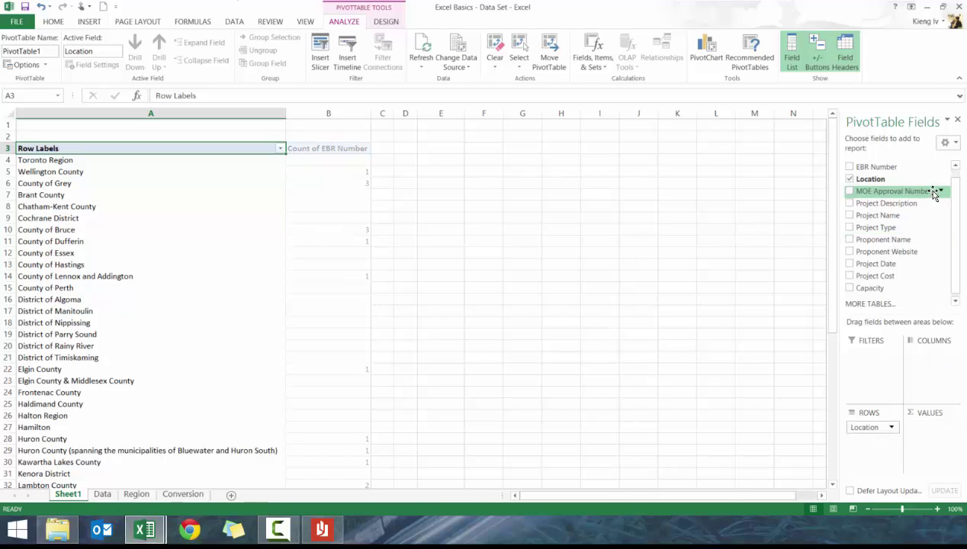
# Count Application Status per location and extract the records behind Toronto Region's count to a new worksheet
pyautogui.scroll(1, 952, 191)
pyautogui.moveTo(884, 164); pyautogui.dragTo(931, 431)
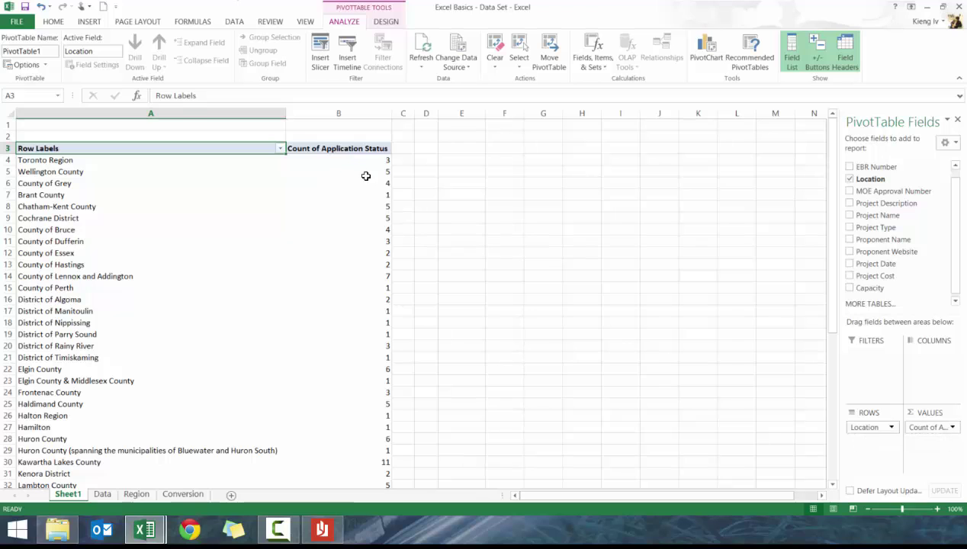
pyautogui.moveTo(366, 160); pyautogui.dragTo(190, 182)
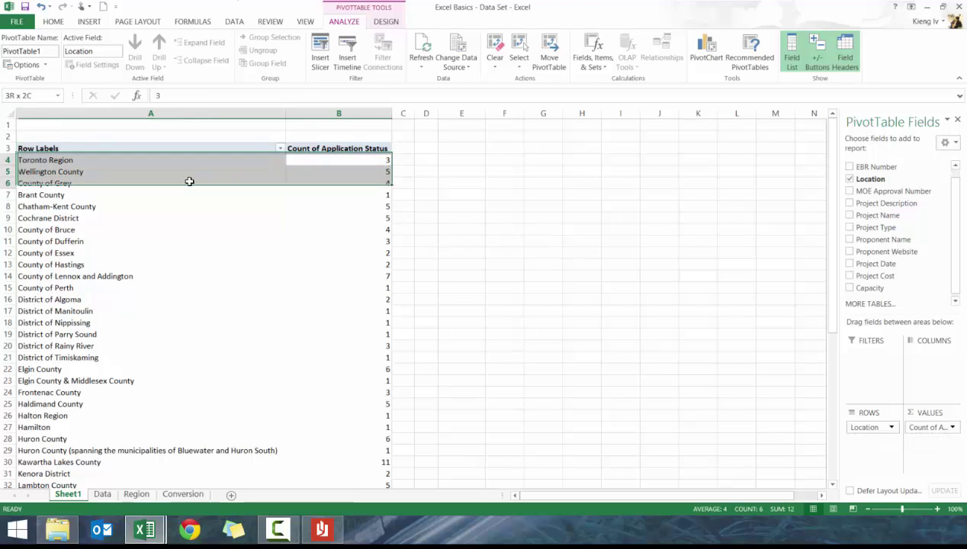
pyautogui.click(310, 160)
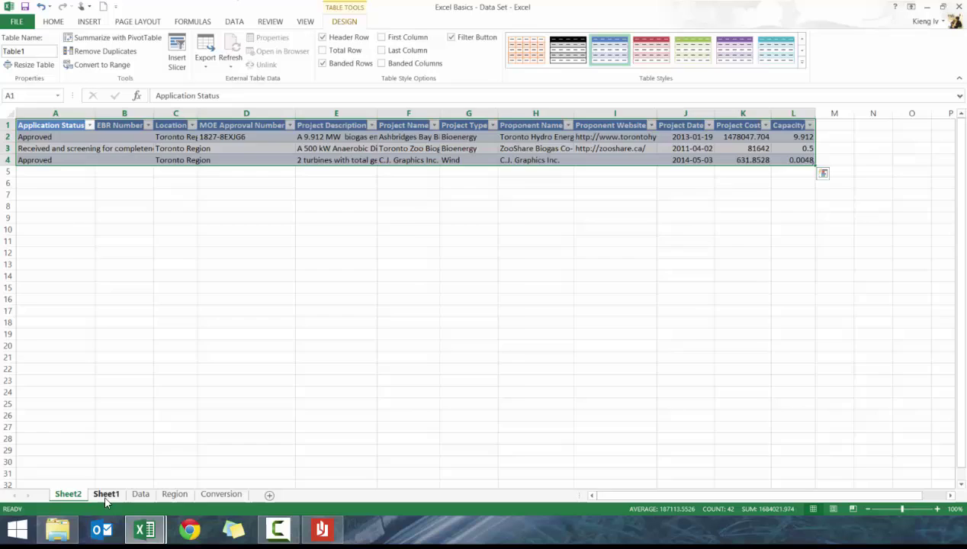
# Compare the PivotTable with the extracted Toronto Region records on Sheet2
pyautogui.click(95, 499)
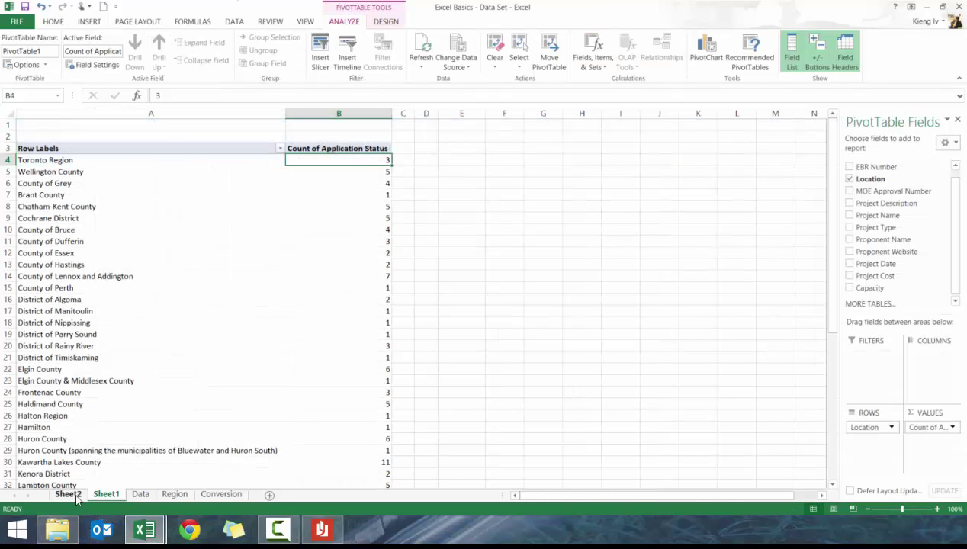
pyautogui.click(75, 495)
pyautogui.moveTo(663, 149); pyautogui.dragTo(23, 125)
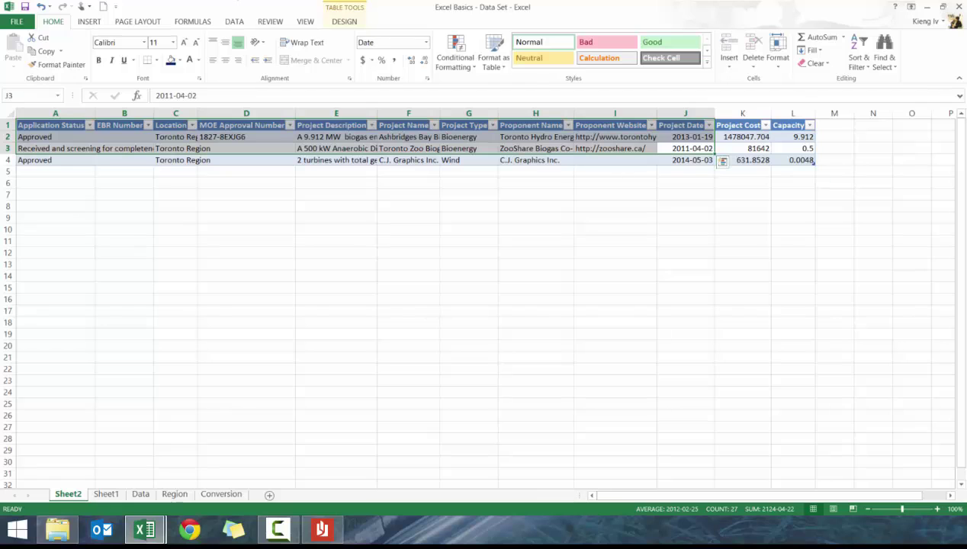
# On the PivotTable sheet, move Application Status from the values to the report filter
pyautogui.click(106, 494)
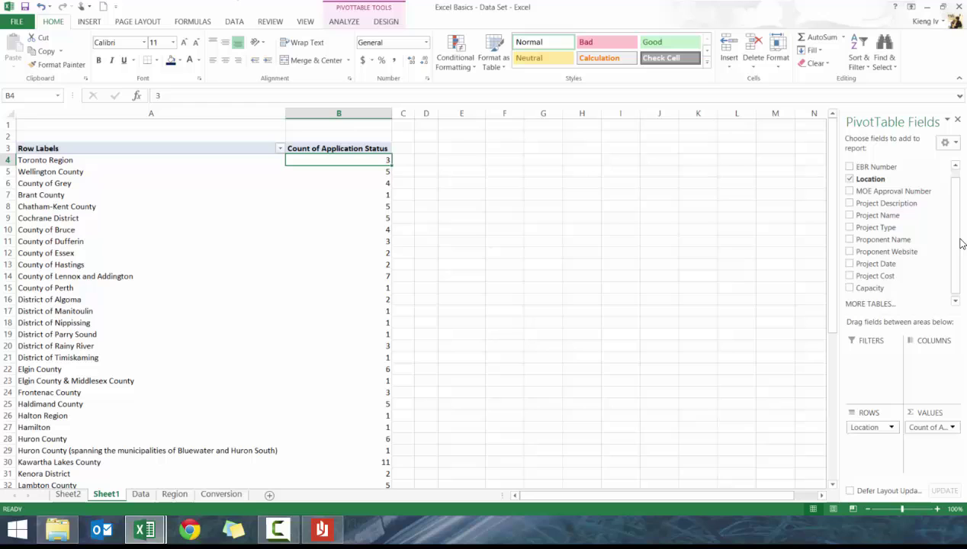
pyautogui.scroll(1, 900, 214)
pyautogui.moveTo(869, 164); pyautogui.dragTo(934, 222)
pyautogui.moveTo(930, 427); pyautogui.dragTo(869, 355)
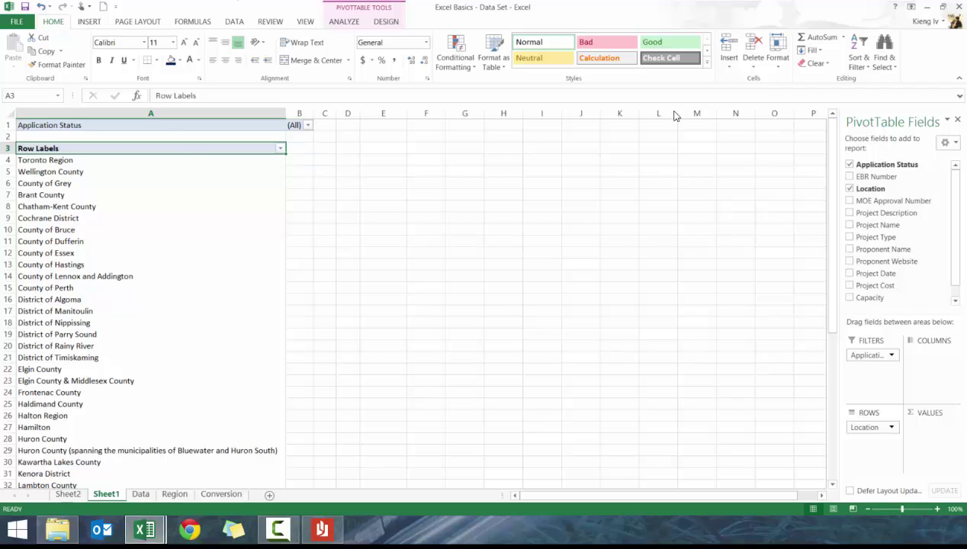
# Filter the PivotTable to show only locations with the Approved application status
pyautogui.click(307, 125)
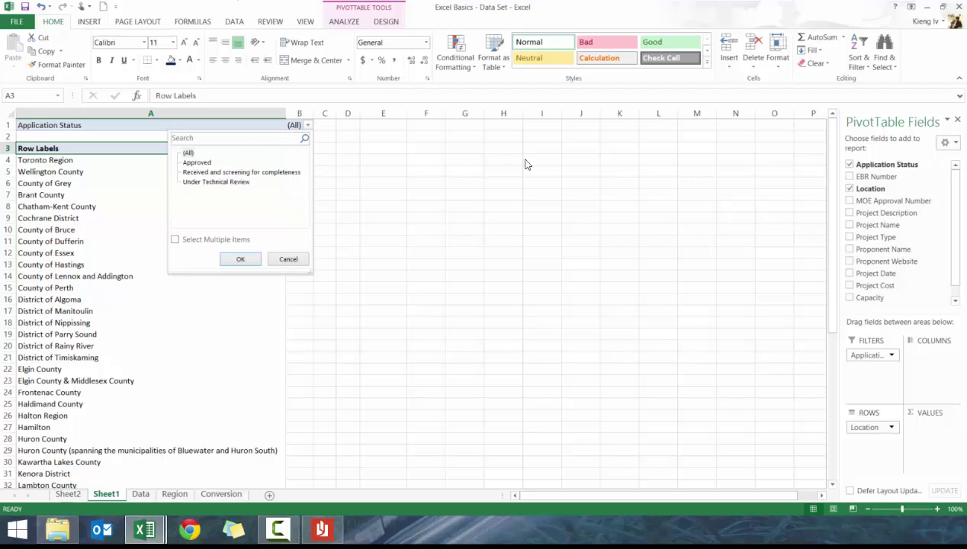
pyautogui.click(196, 162)
pyautogui.click(238, 259)
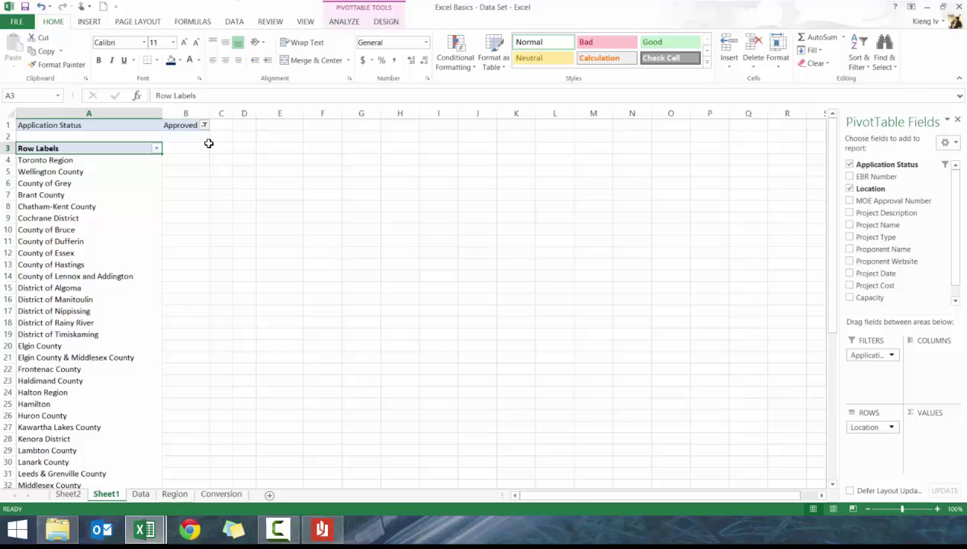
# Add the sums of Capacity and Project Cost per location as the PivotTable's values
pyautogui.moveTo(884, 298); pyautogui.dragTo(928, 448)
pyautogui.moveTo(875, 285); pyautogui.dragTo(931, 447)
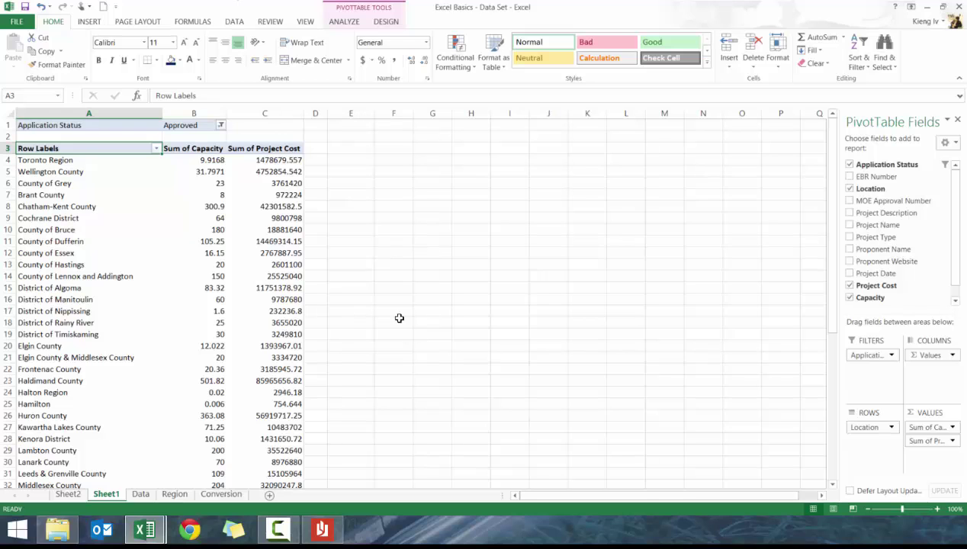
# On the Data sheet, insert a new column before MOE Approval Number and give it the header Region
pyautogui.click(138, 495)
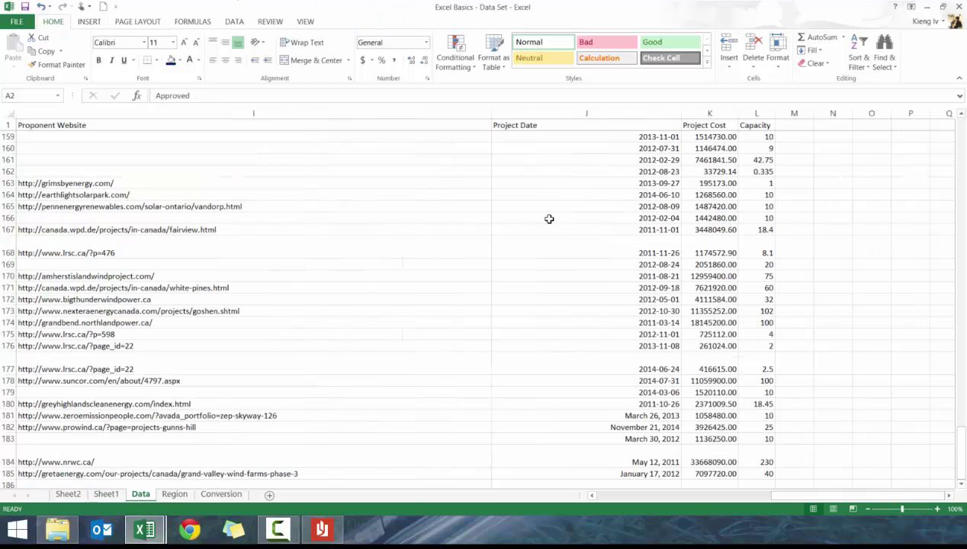
pyautogui.click(396, 124)
pyautogui.hotkey('ctrl', 'Home')
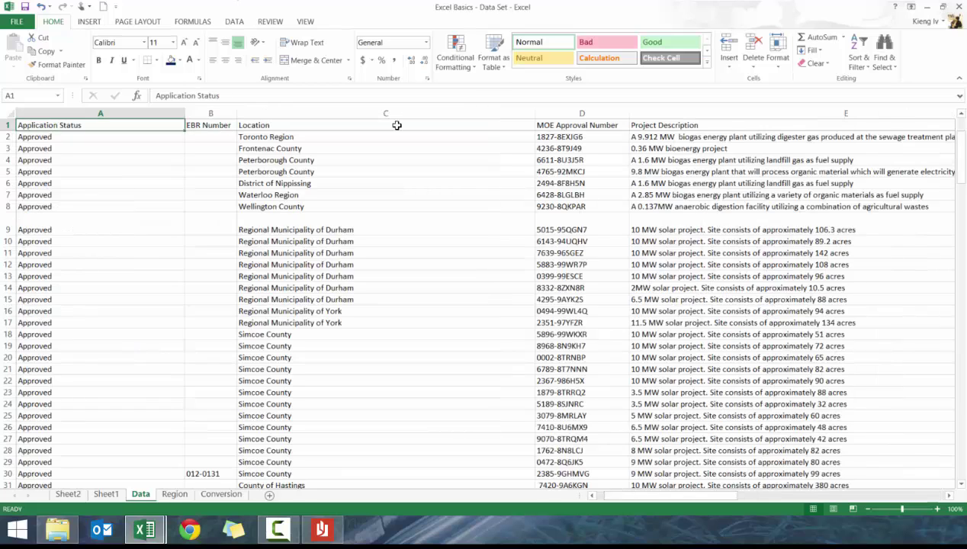
pyautogui.click(572, 127)
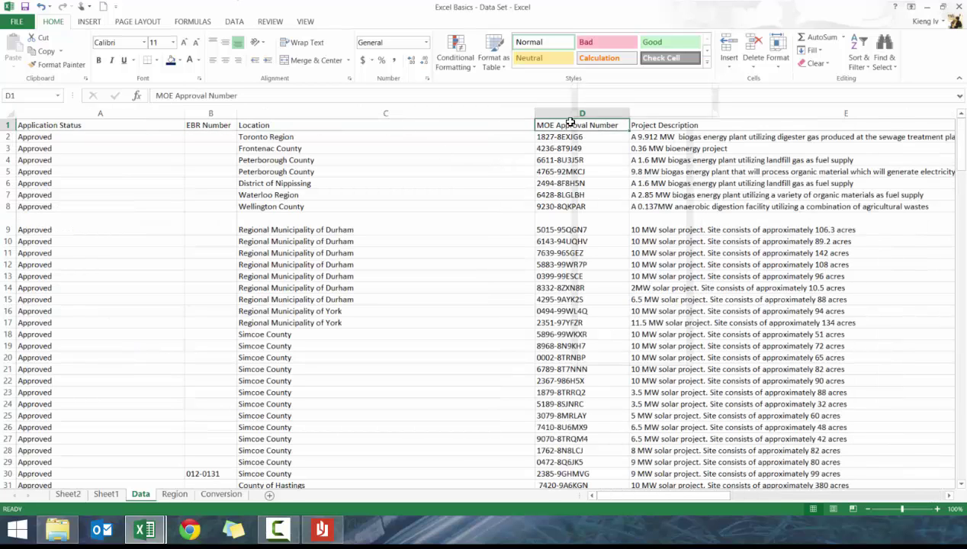
pyautogui.click(579, 113)
pyautogui.rightClick(581, 114)
pyautogui.press('Escape')
pyautogui.hotkey('ctrl', '+')
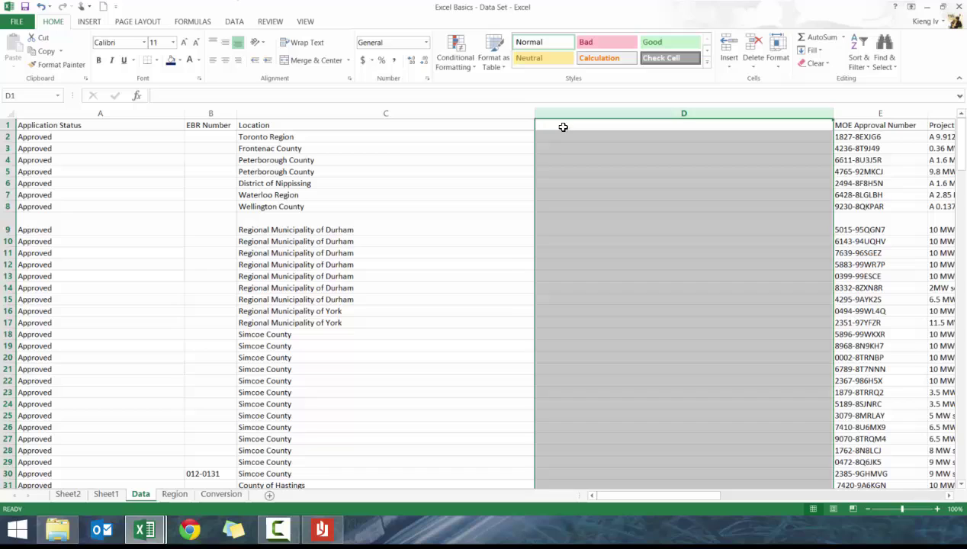
pyautogui.click(561, 125)
pyautogui.write('Region')
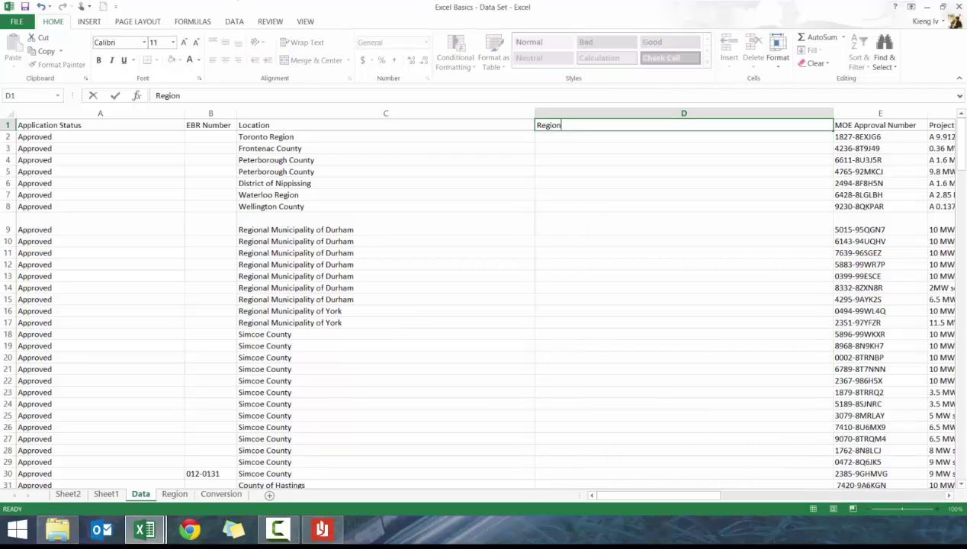
pyautogui.press('Return')
# In D2, enter =vlookup(C2,Region!A:B,2,false) to look up the location's region on the Region sheet
pyautogui.write('=vlookup(')
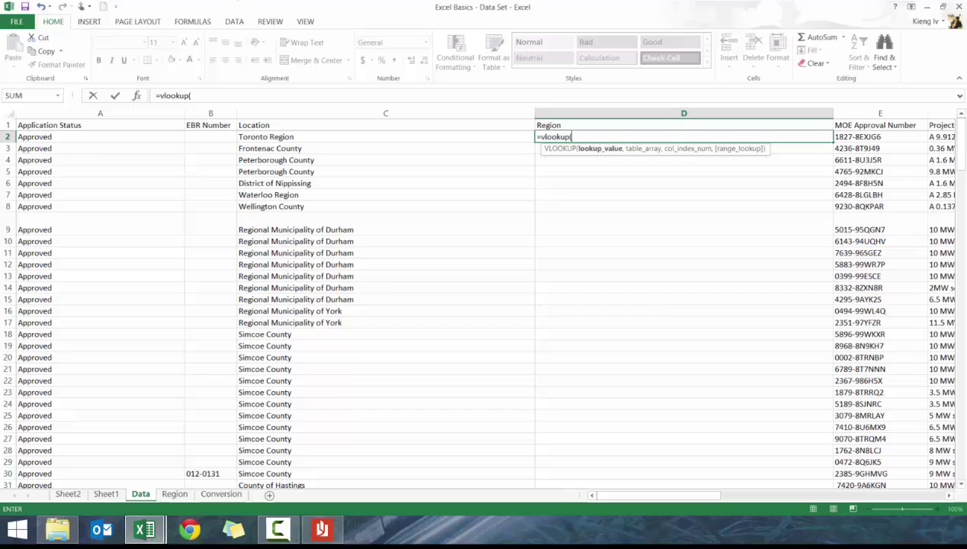
pyautogui.press('Left')
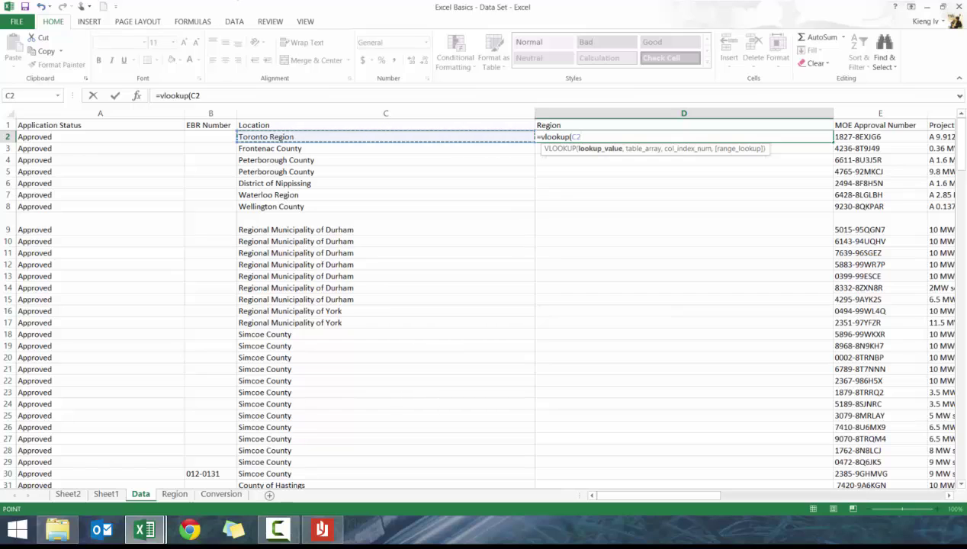
pyautogui.write(',')
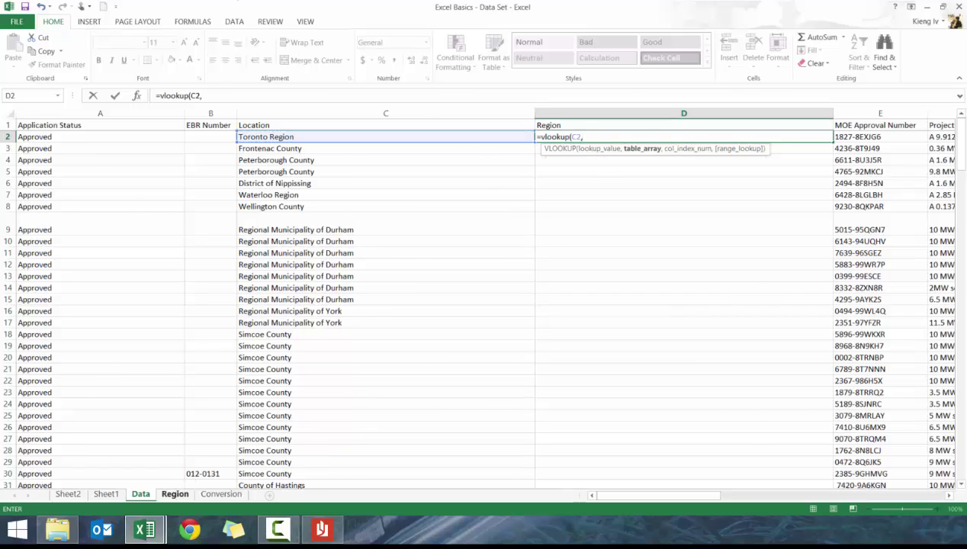
pyautogui.click(175, 494)
pyautogui.moveTo(126, 114); pyautogui.dragTo(354, 108)
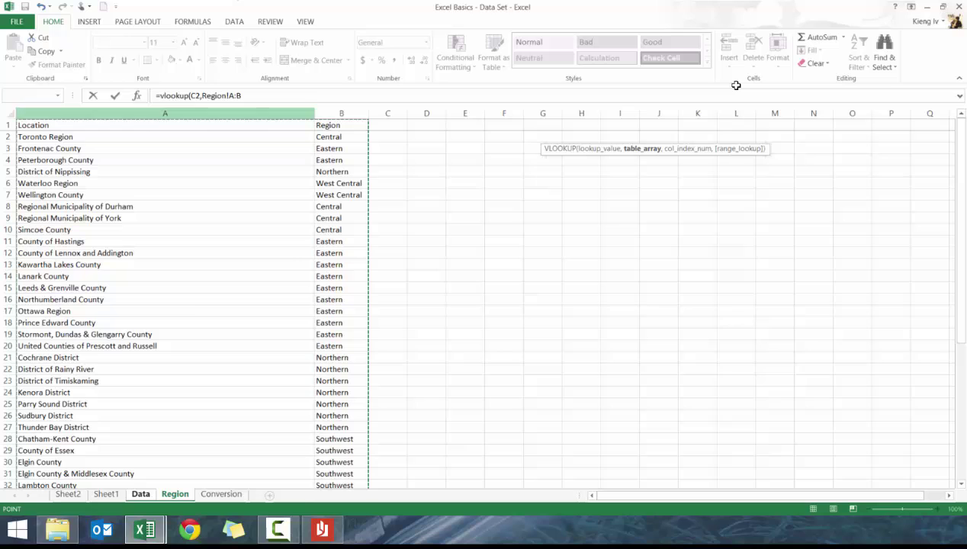
pyautogui.write(',2,0')
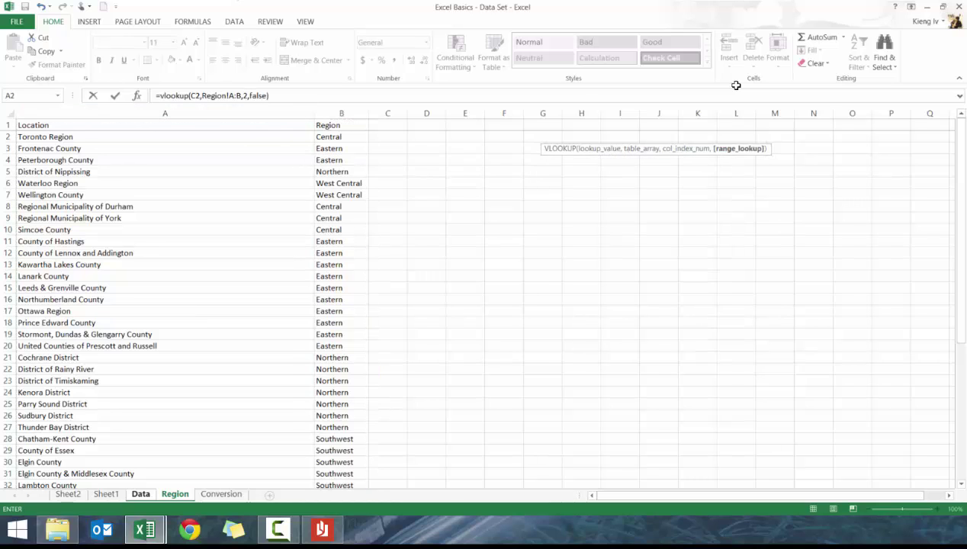
pyautogui.press('Return')
# Copy the lookup formula from D2 down the Region column to the last data row, 185
pyautogui.press('Up')
pyautogui.hotkey('ctrl', 'c')
pyautogui.press('Left')
pyautogui.hotkey('ctrl', 'Down')
pyautogui.press('Right')
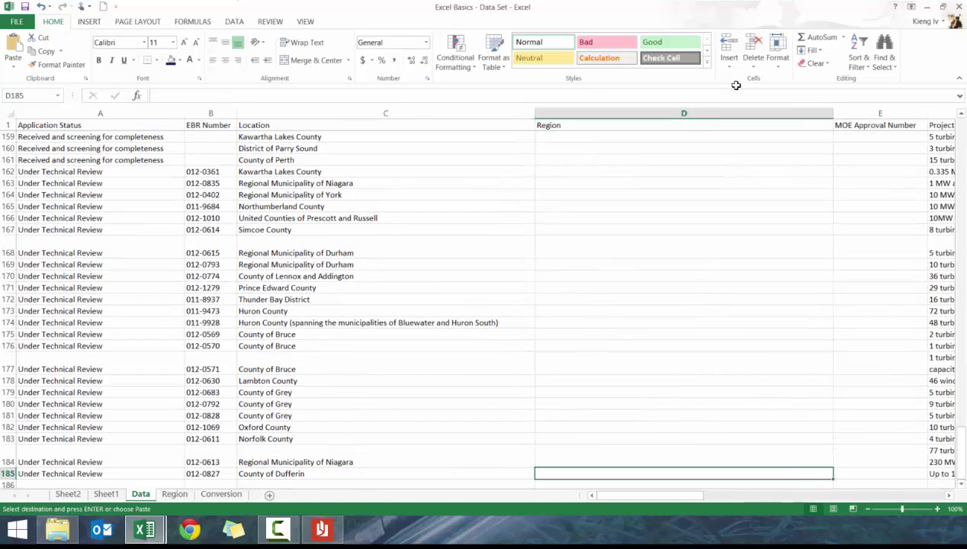
pyautogui.hotkey('ctrl', 'shift', 'Up')
pyautogui.hotkey('ctrl', 'v')
pyautogui.hotkey('ctrl', 'Up')
pyautogui.press('Left')
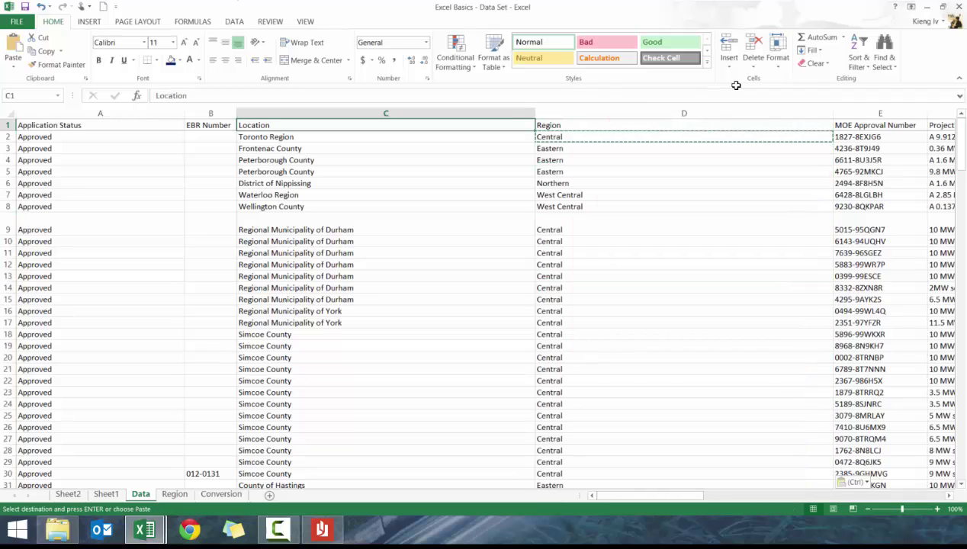
# Refresh the PivotTable on Sheet1 and add the new Region field to its rows above Location
pyautogui.click(118, 496)
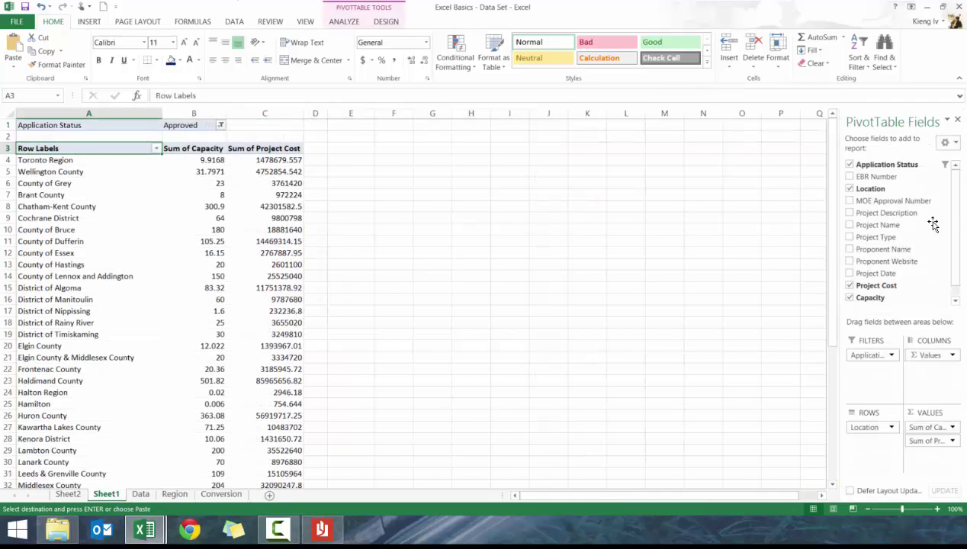
pyautogui.click(76, 218)
pyautogui.click(111, 275)
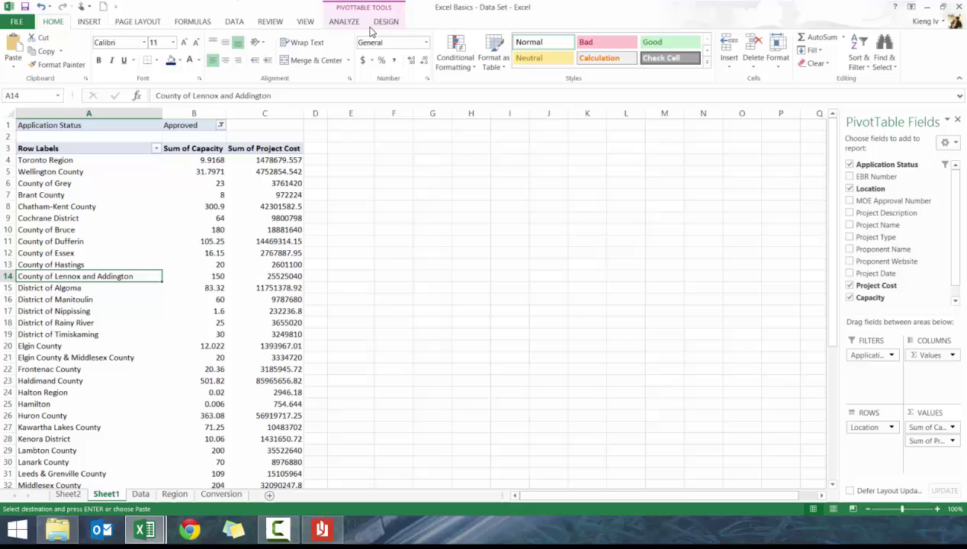
pyautogui.click(381, 23)
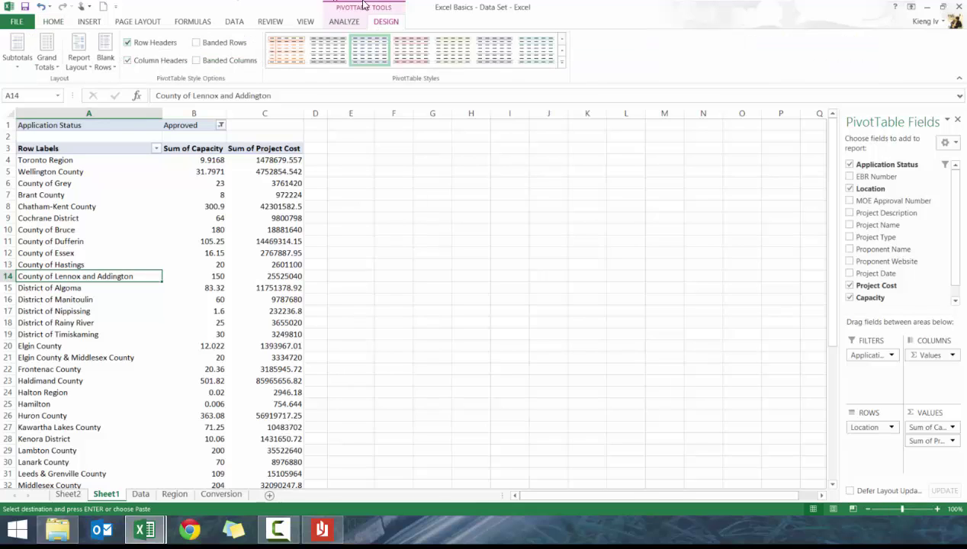
pyautogui.click(337, 22)
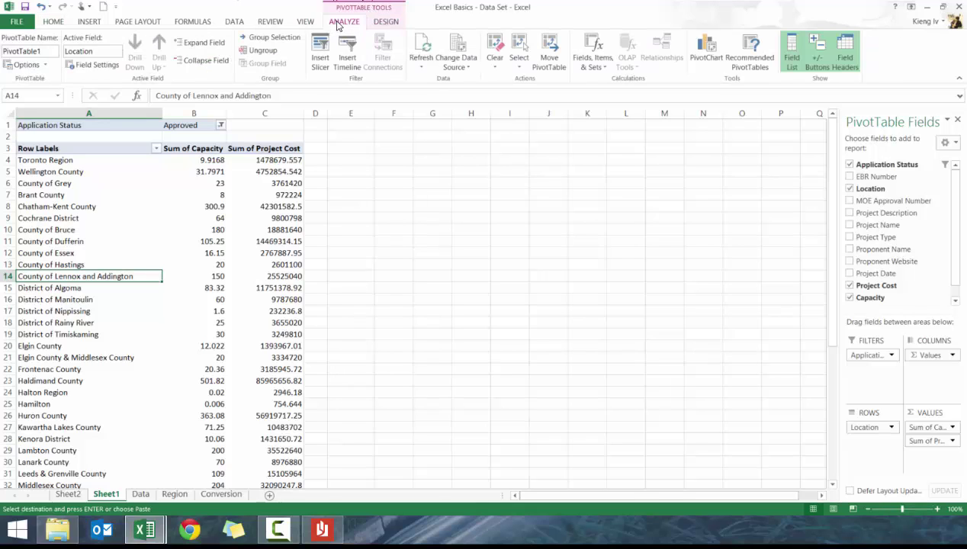
pyautogui.click(422, 47)
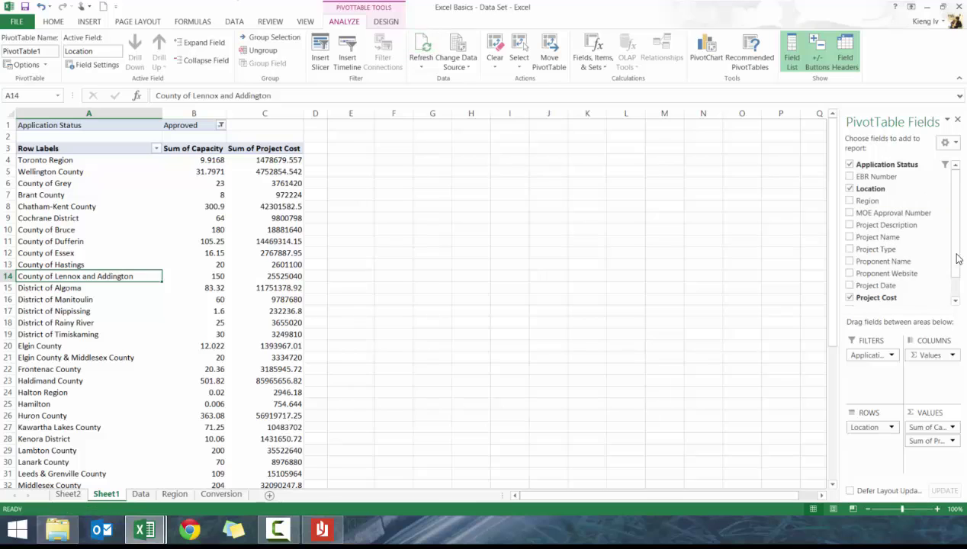
pyautogui.moveTo(920, 202); pyautogui.dragTo(875, 425)
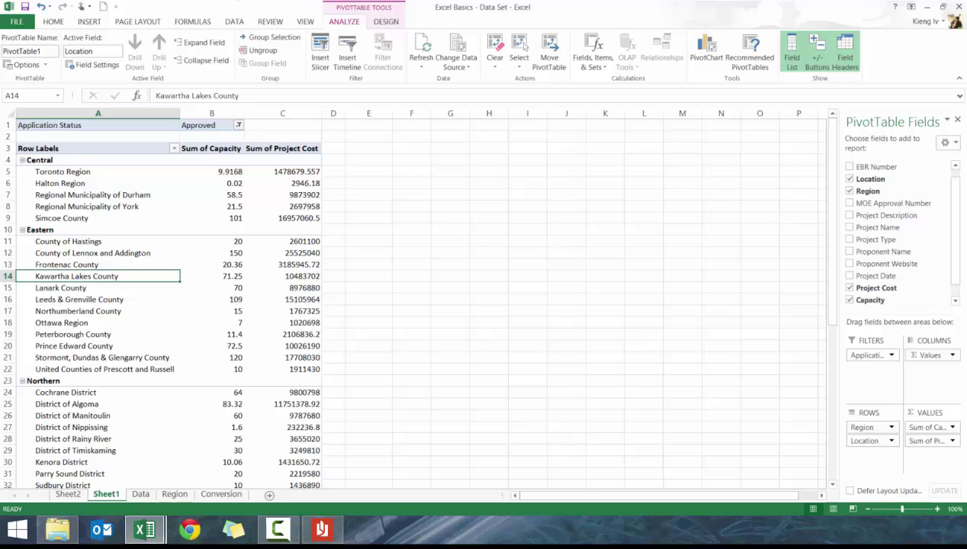
# Collapse the Central, Eastern, Northern, Southwest and West Central groups in the PivotTable to show only region totals
pyautogui.click(22, 160)
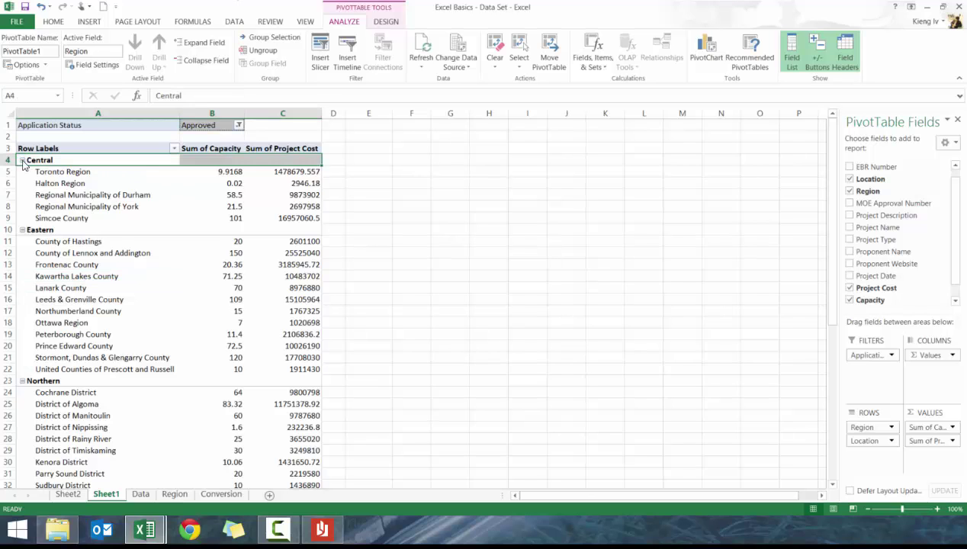
pyautogui.click(22, 171)
pyautogui.click(314, 181)
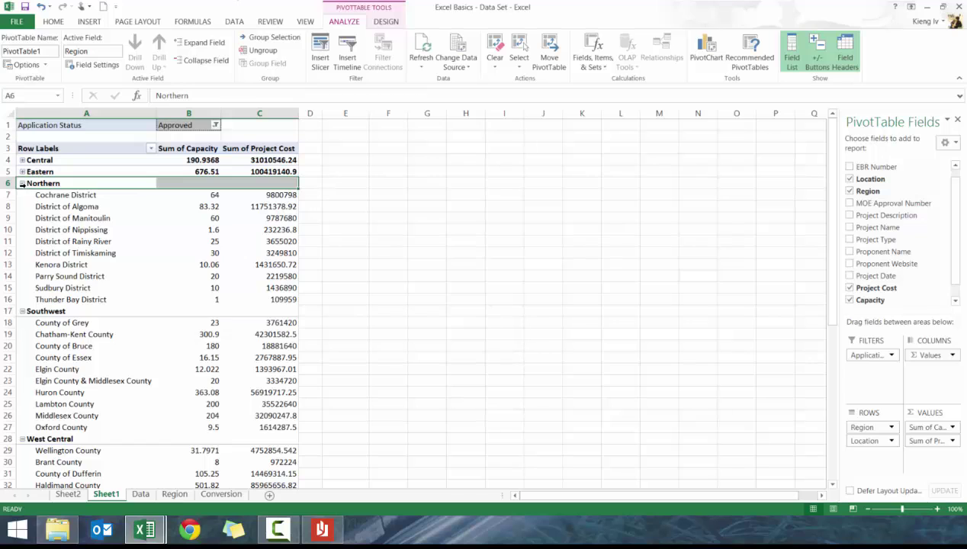
pyautogui.click(22, 184)
pyautogui.click(315, 199)
pyautogui.click(23, 196)
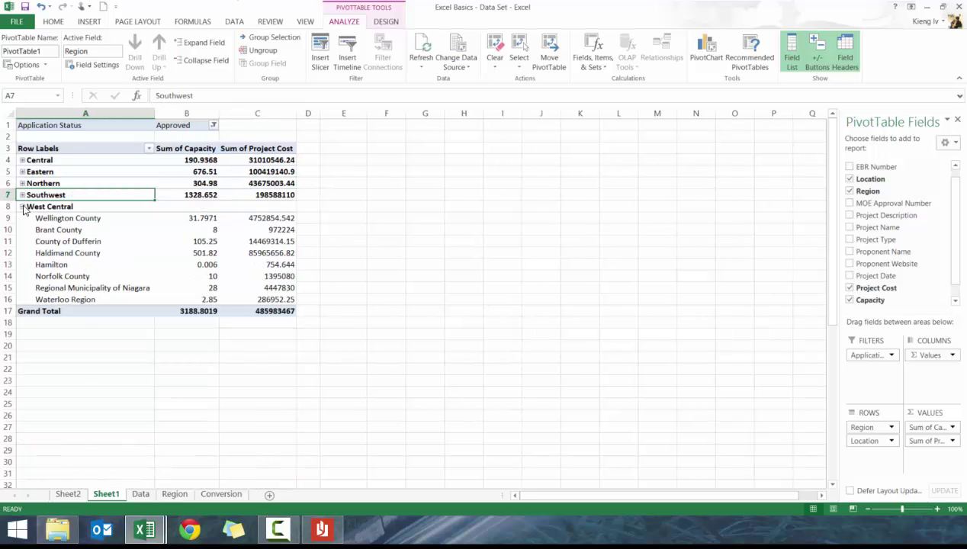
pyautogui.click(23, 206)
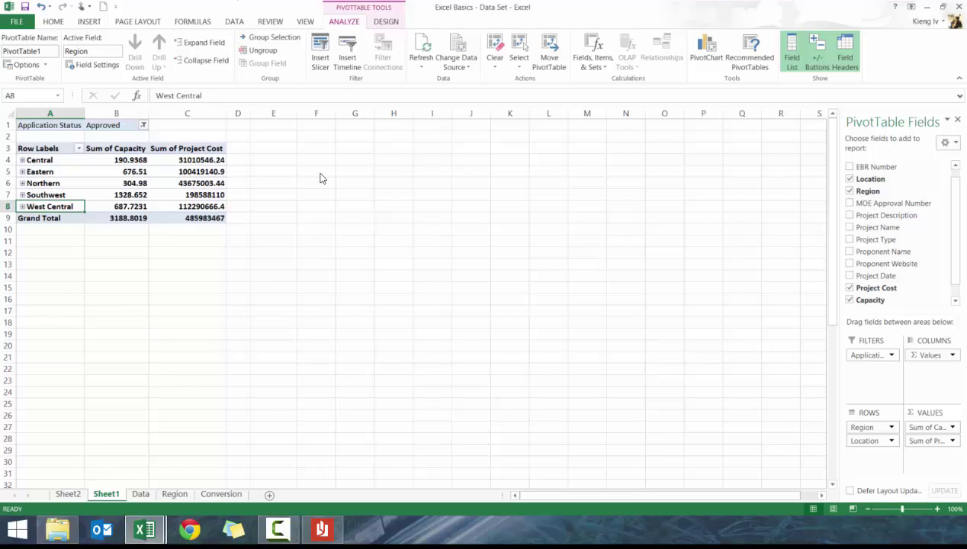
# Expand the Eastern region to view its individual locations, and collapse it again
pyautogui.press('Up')
pyautogui.press('Up')
pyautogui.press('Up')
pyautogui.hotkey('alt', 'shift', '=')
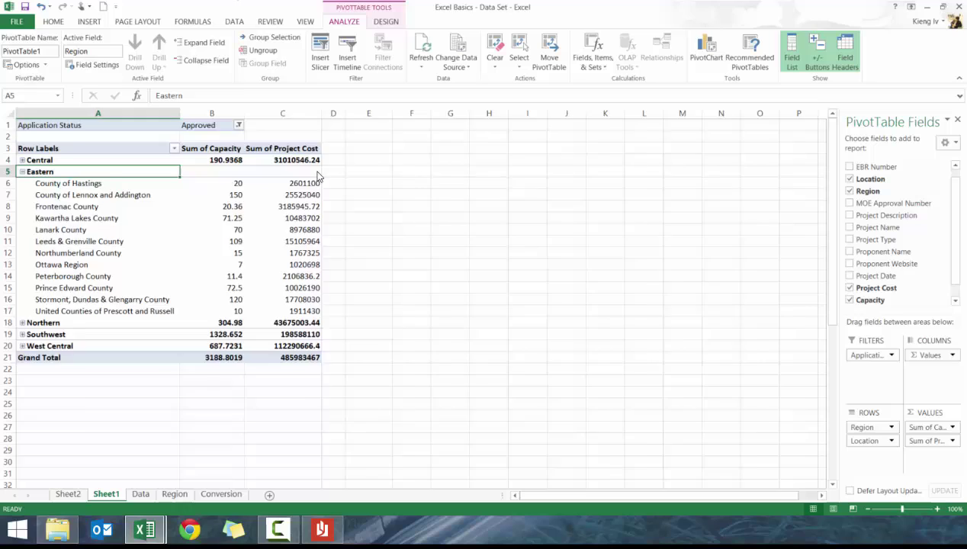
pyautogui.click(21, 172)
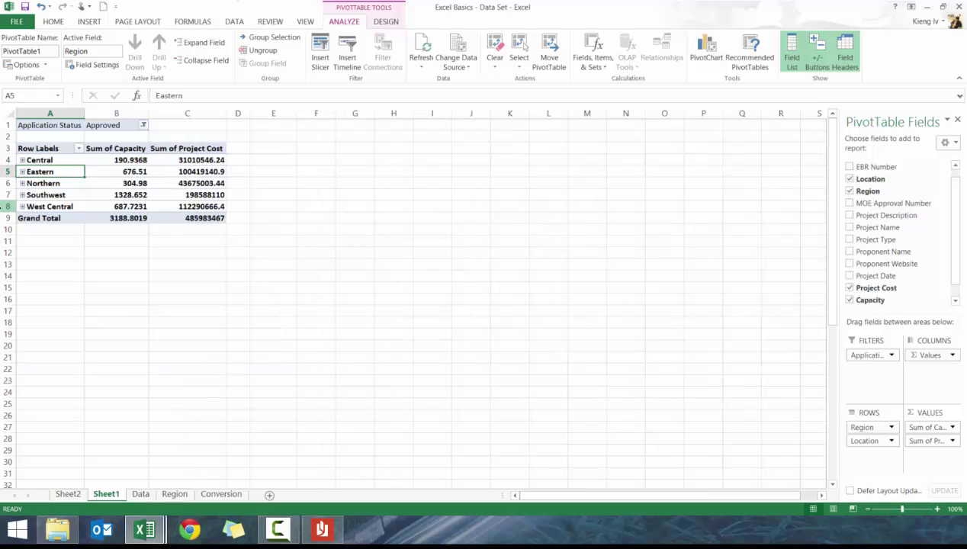